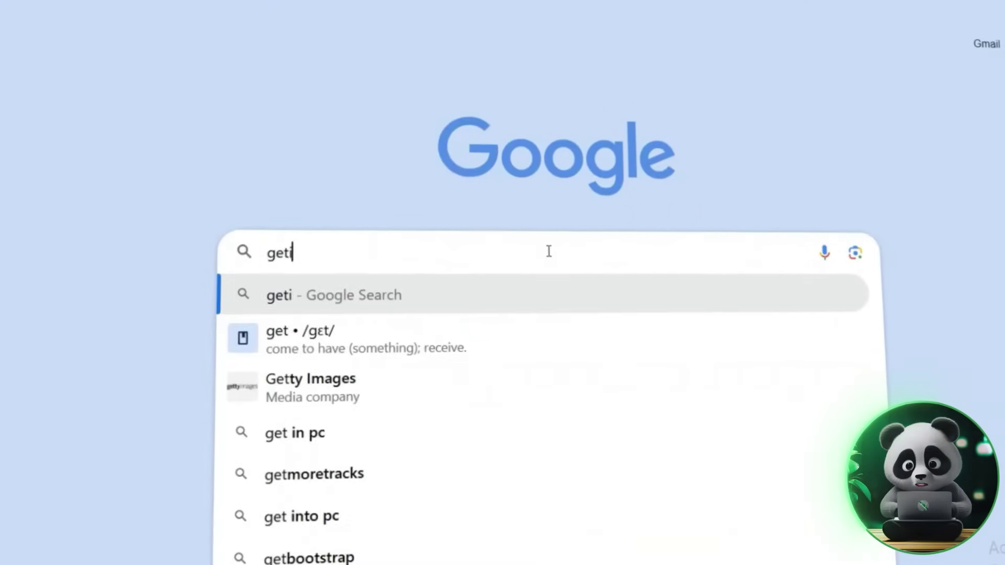
# Open the getimg.ai site from the Google results for 'getimg' and view its AI tools list
pyautogui.click(404, 199)
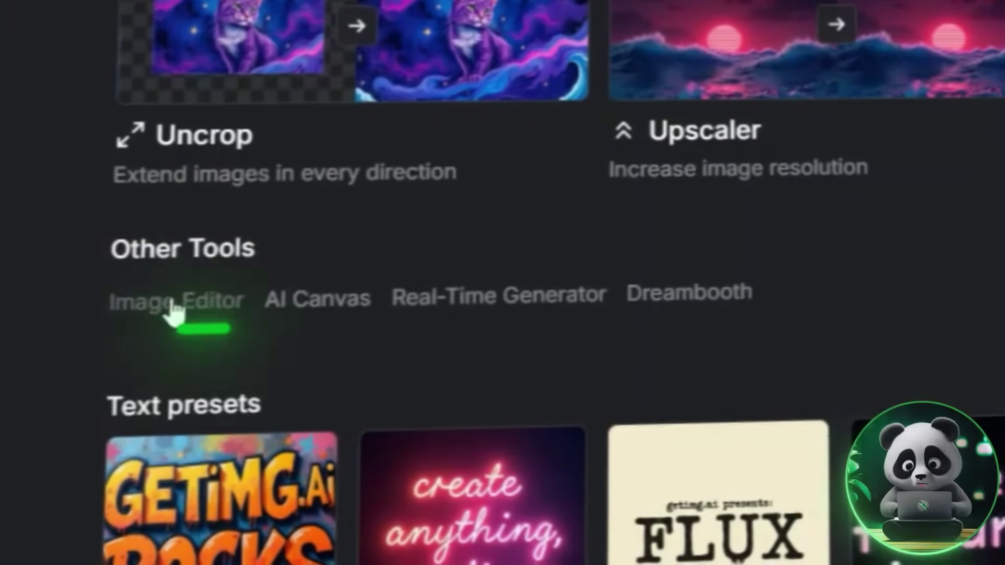
# Open the Image Editor and upload the 'curly hair' portrait from Downloads
pyautogui.click(173, 306)
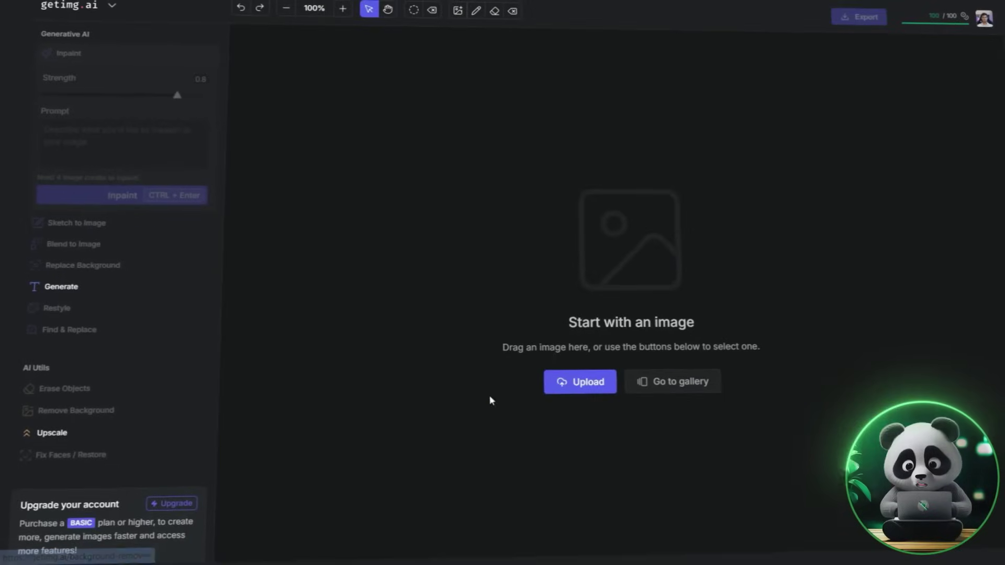
pyautogui.click(574, 390)
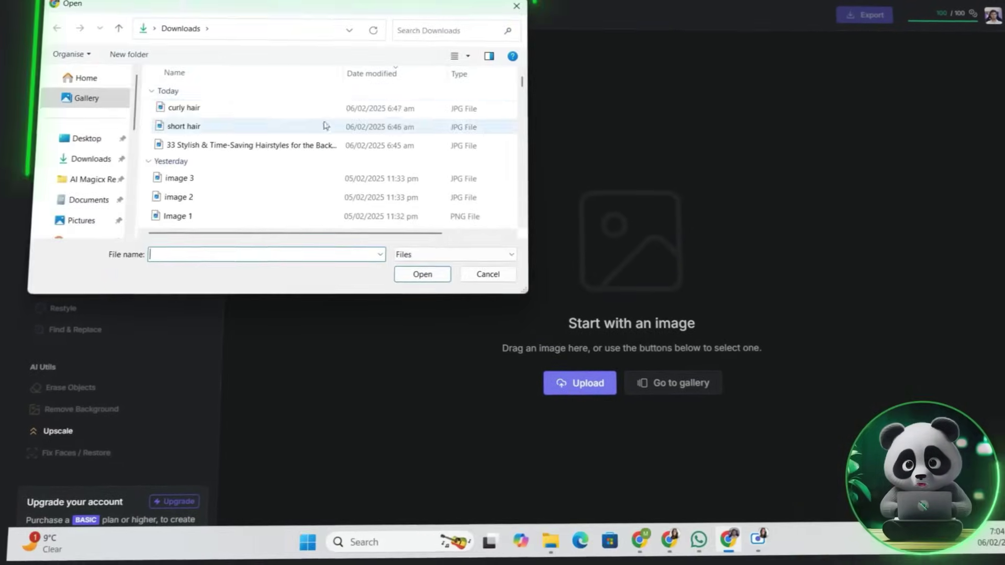
pyautogui.click(321, 108)
pyautogui.doubleClick(321, 109)
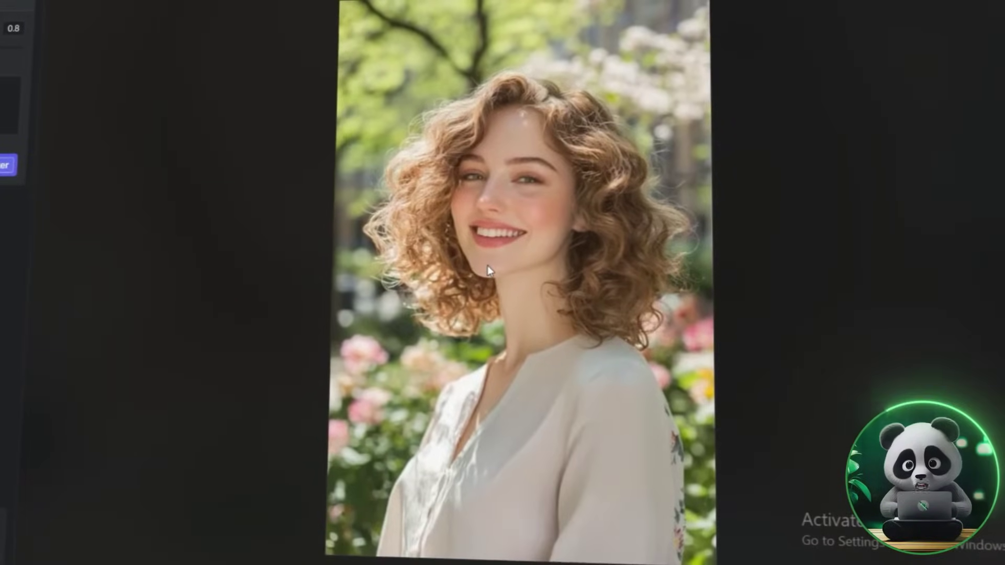
# Find 'short curly hair', replace it with 'straight darkbrown hair', and keep the first result
pyautogui.click(484, 305)
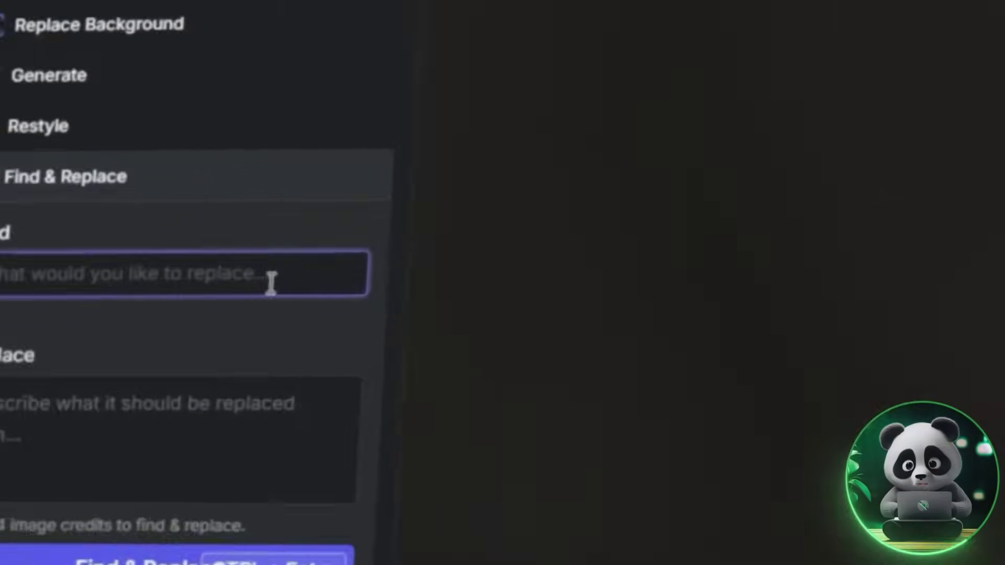
pyautogui.write('short curly hair')
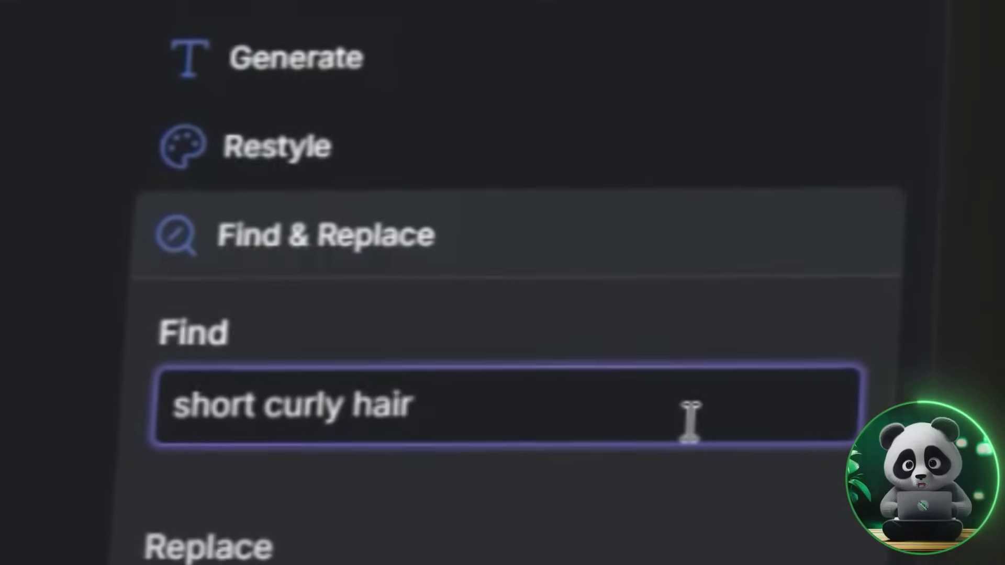
pyautogui.press('BackSpace')
pyautogui.press('BackSpace')
pyautogui.press('BackSpace')
pyautogui.press('BackSpace')
pyautogui.press('BackSpace')
pyautogui.press('BackSpace')
pyautogui.press('BackSpace')
pyautogui.press('BackSpace')
pyautogui.press('BackSpace')
pyautogui.press('BackSpace')
pyautogui.press('BackSpace')
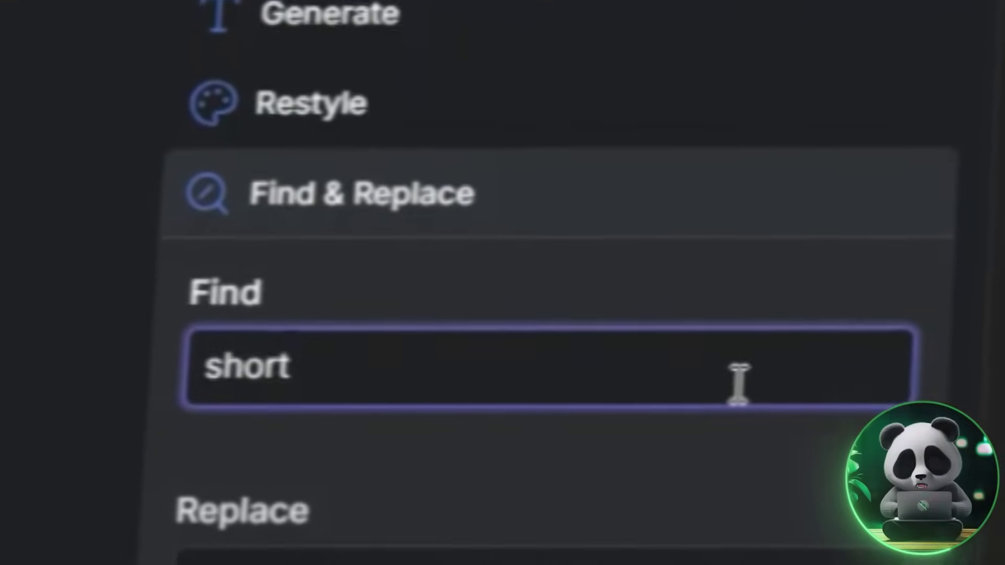
pyautogui.write('curly hair')
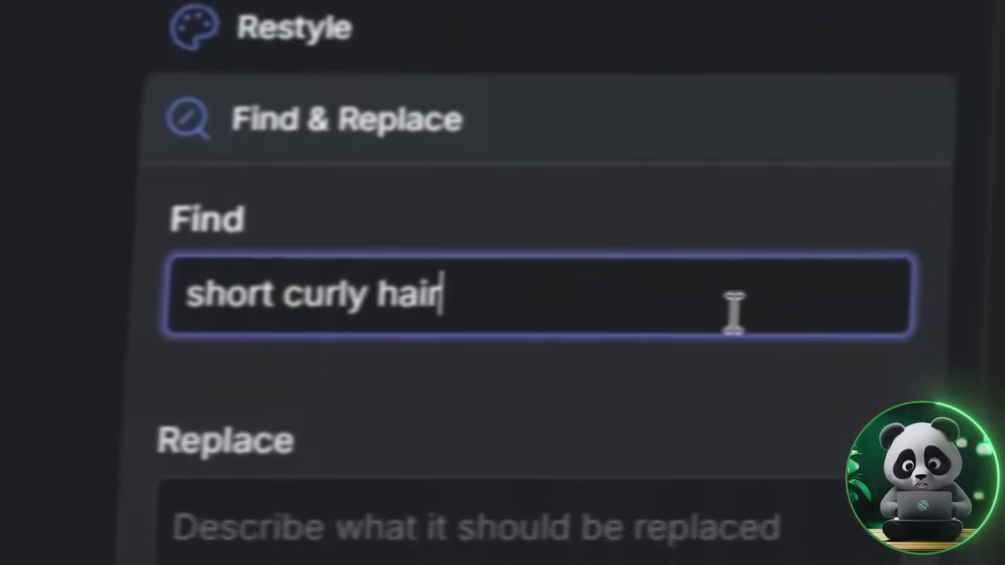
pyautogui.click(479, 560)
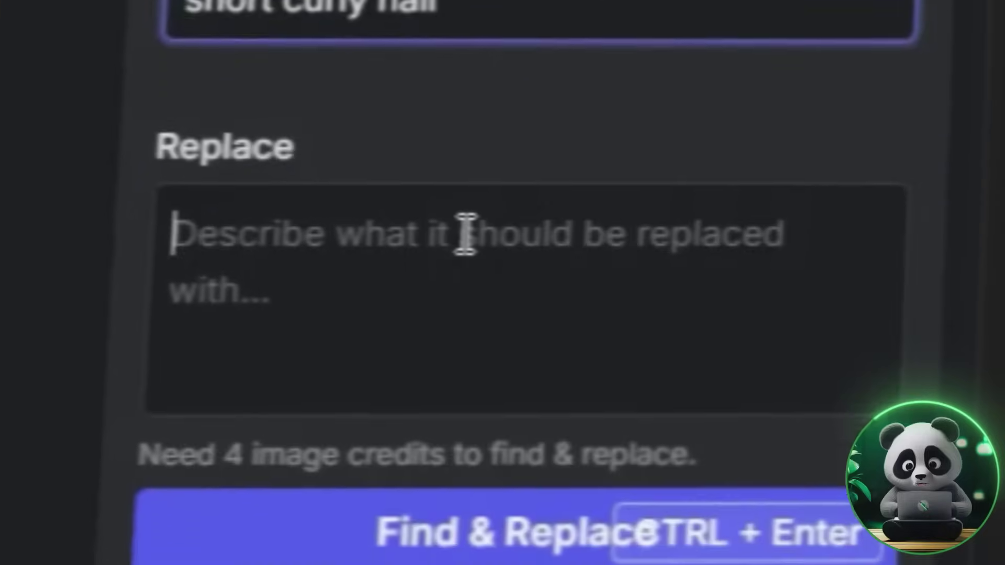
pyautogui.write('straigh')
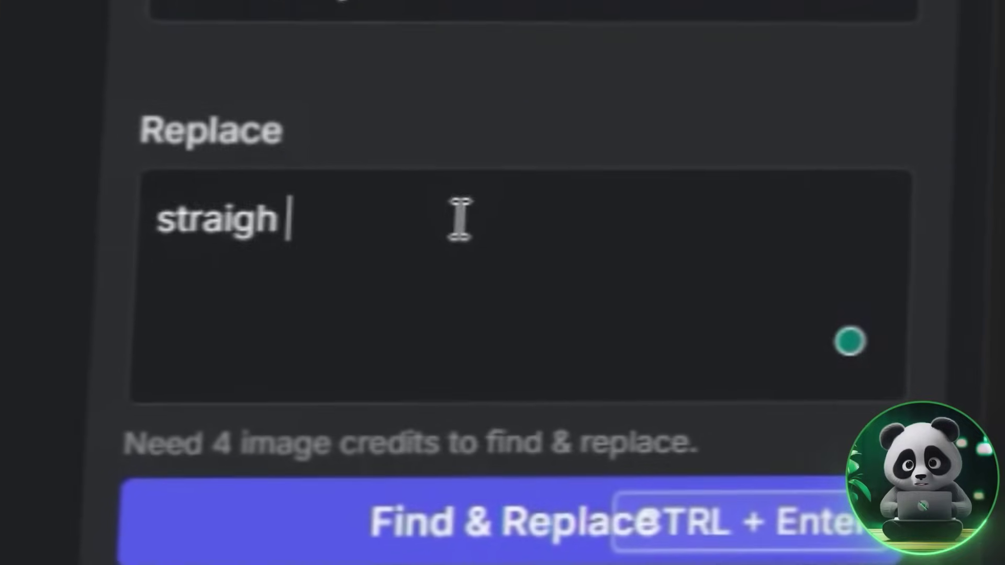
pyautogui.write('t darkbrown ha')
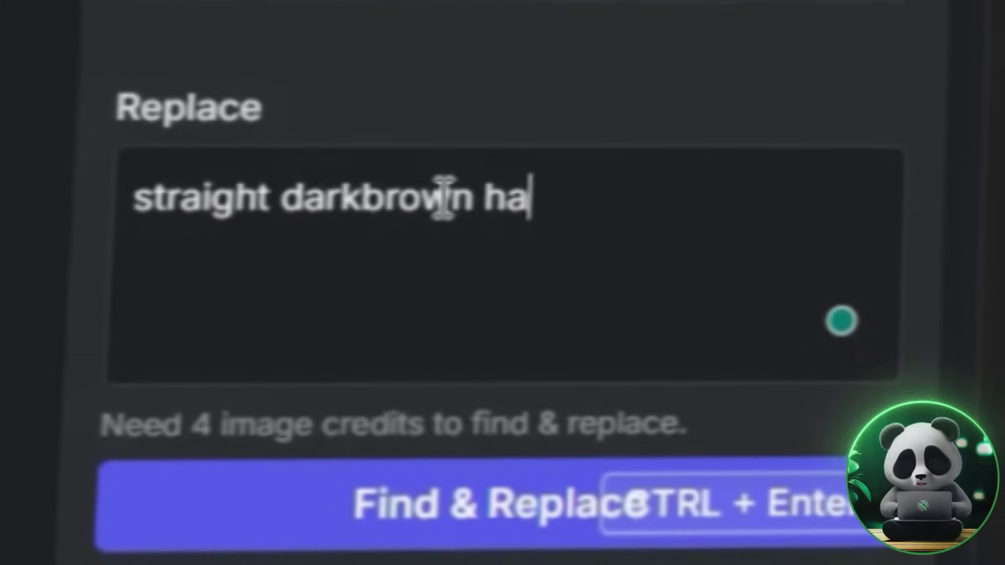
pyautogui.write('ir')
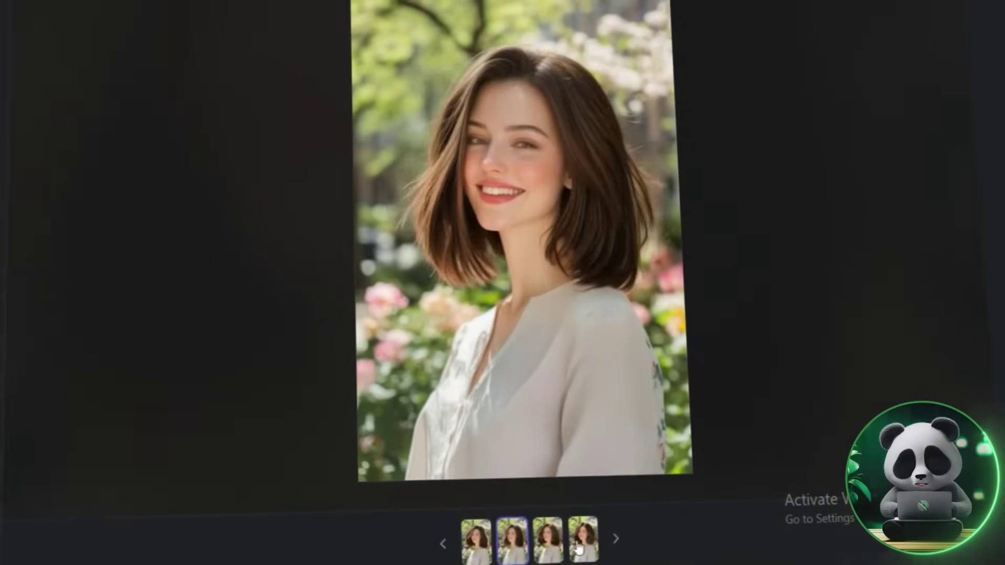
pyautogui.click(484, 547)
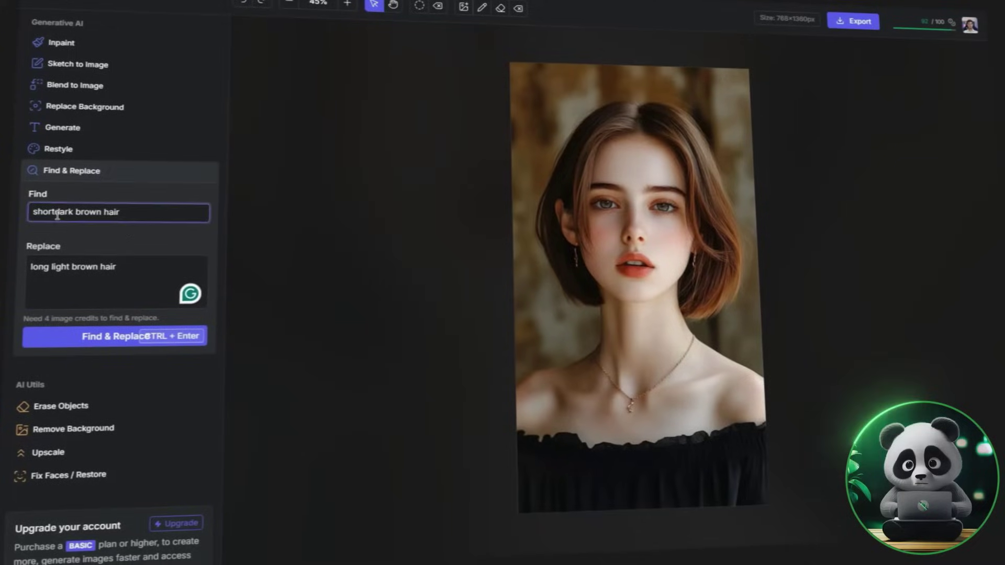
# Find 'short, straight dark brown hair' and replace it with 'curly light brown hair'
pyautogui.write(', straight dark brown hair')
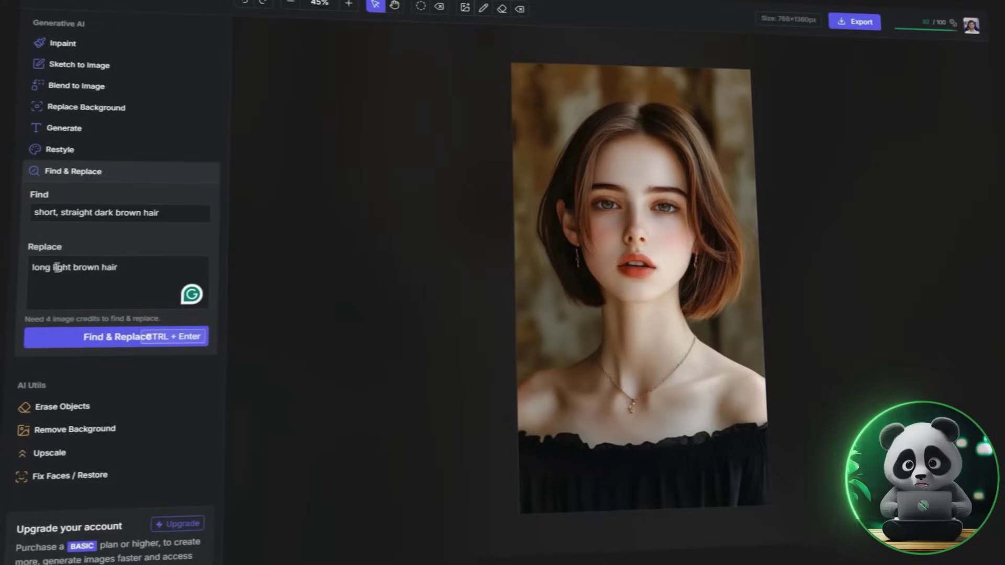
pyautogui.doubleClick(40, 270)
pyautogui.write('curly')
pyautogui.click(111, 340)
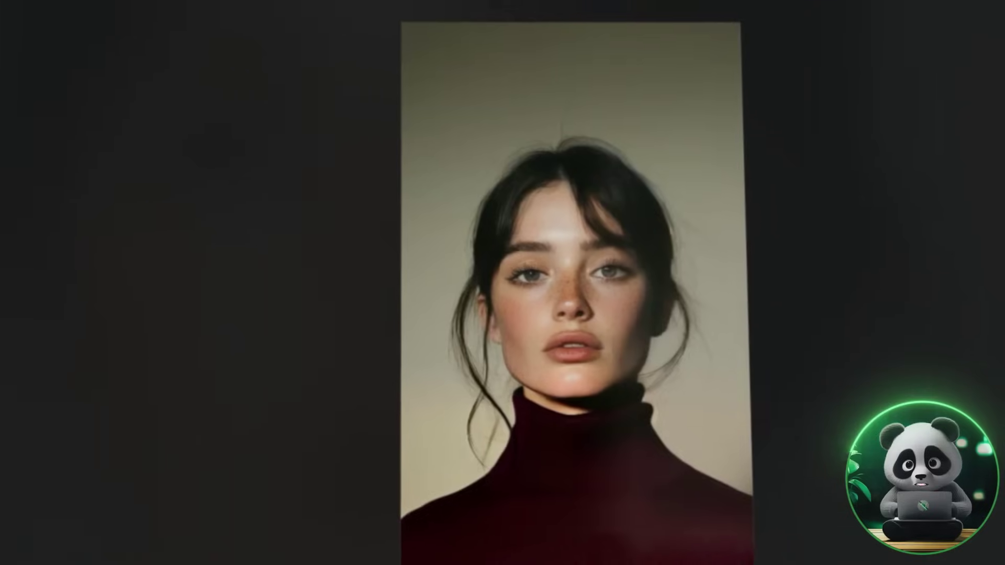
# Set Find to 'black turtleneck sweater' and Replace to 'maroon turtleneck sweater'
pyautogui.click(135, 252)
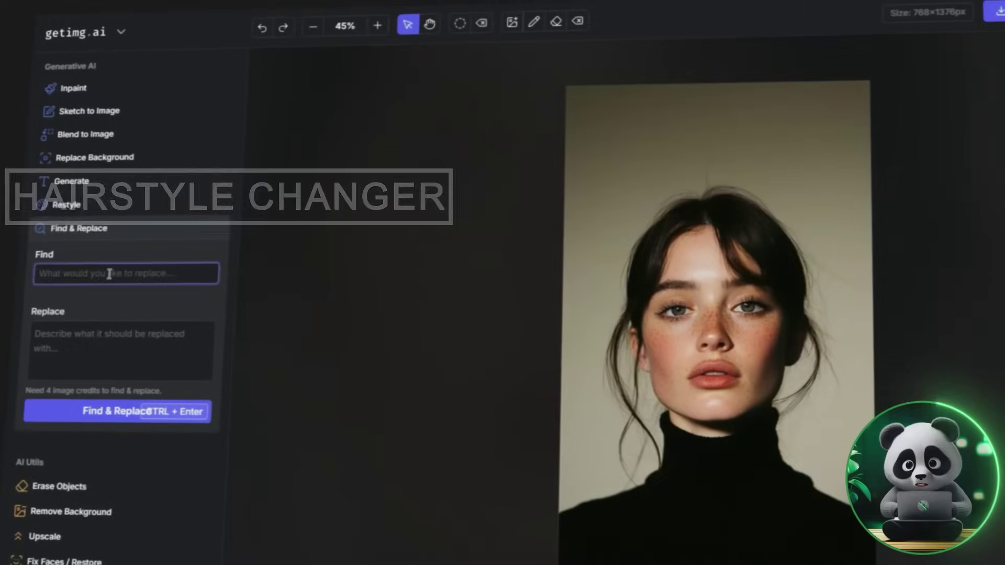
pyautogui.write('black a')
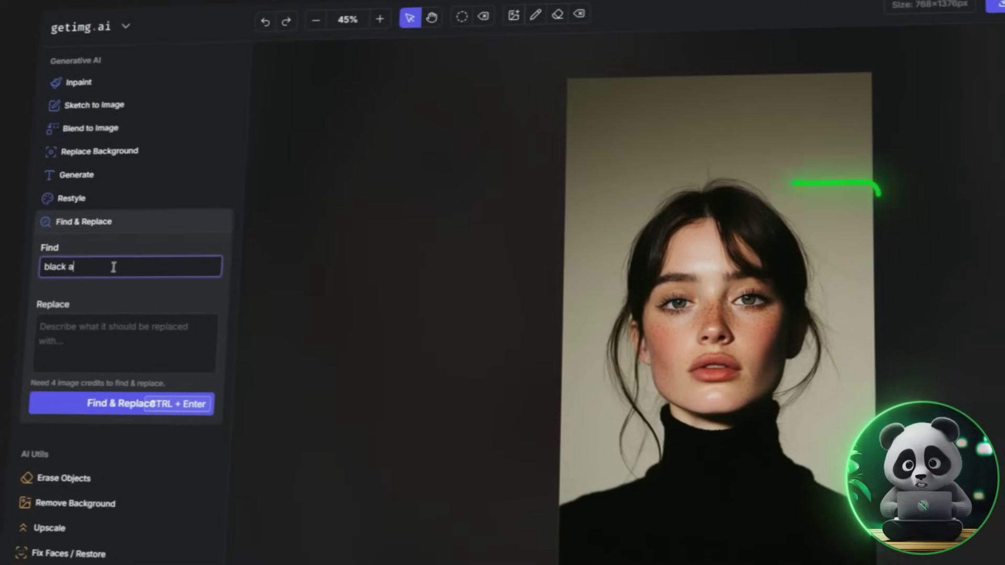
pyautogui.press('BackSpace')
pyautogui.write('sweat')
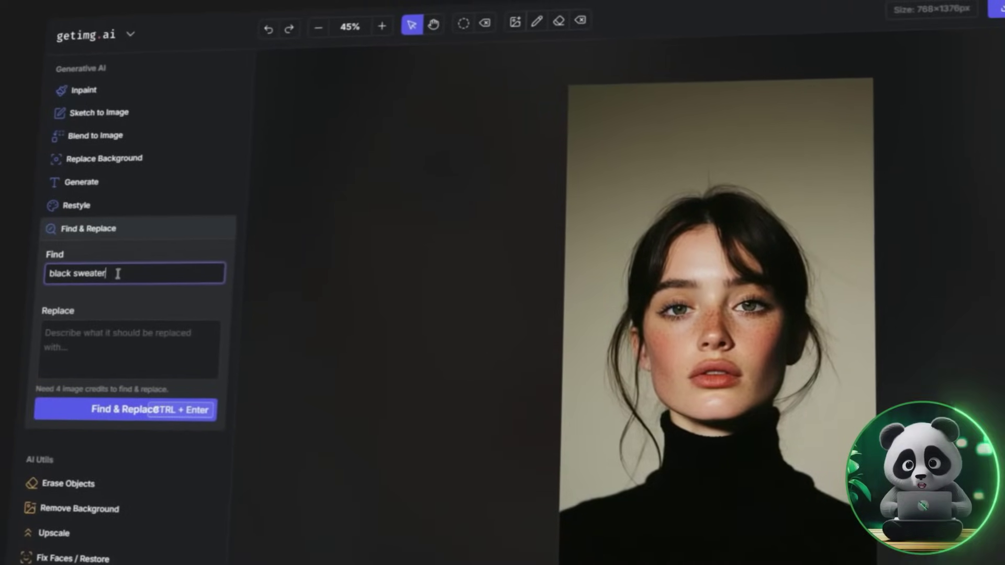
pyautogui.write('er')
pyautogui.press('BackSpace')
pyautogui.press('BackSpace')
pyautogui.press('BackSpace')
pyautogui.press('BackSpace')
pyautogui.press('BackSpace')
pyautogui.press('BackSpace')
pyautogui.press('BackSpace')
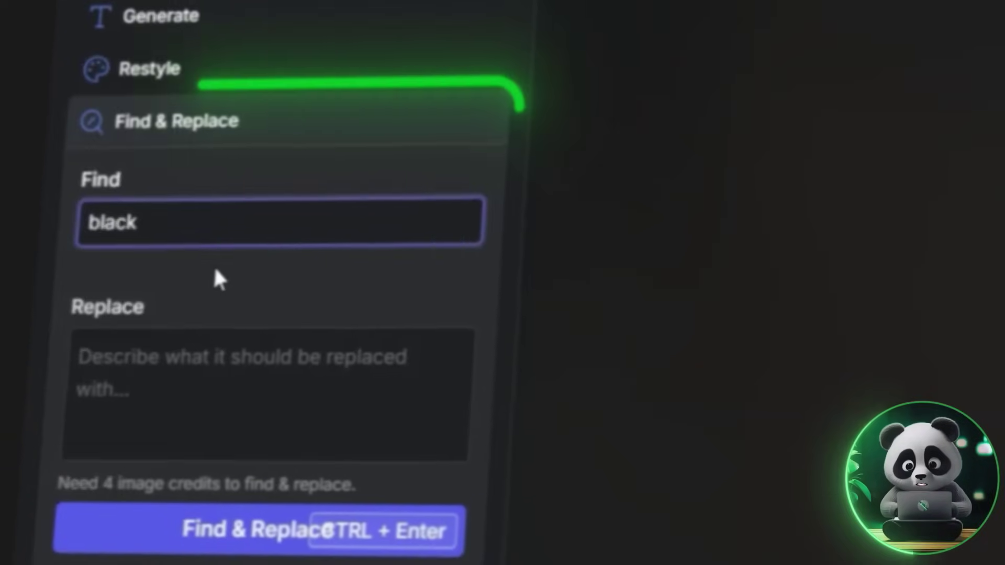
pyautogui.write('turtleneck')
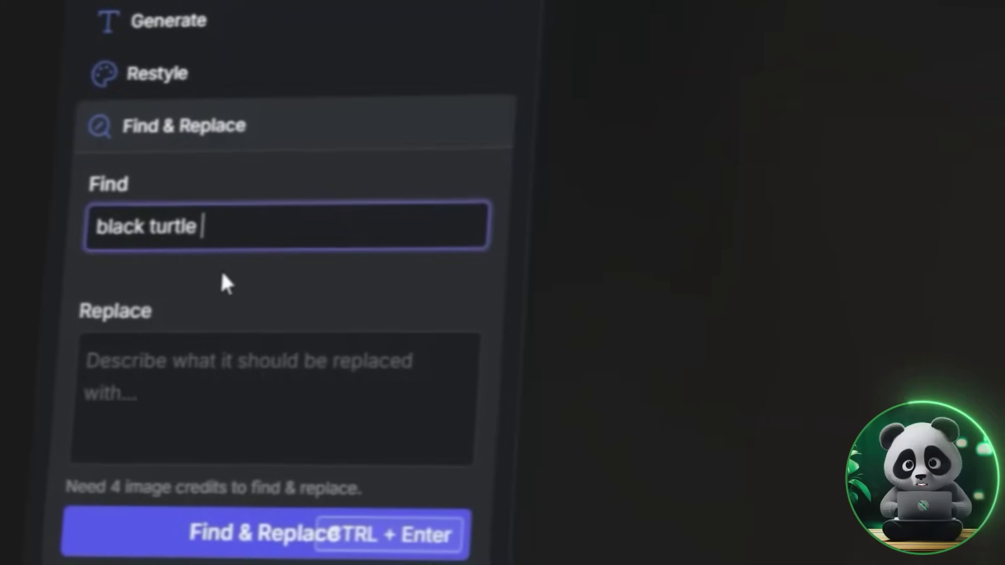
pyautogui.write(' swearer')
pyautogui.press('BackSpace')
pyautogui.press('BackSpace')
pyautogui.press('BackSpace')
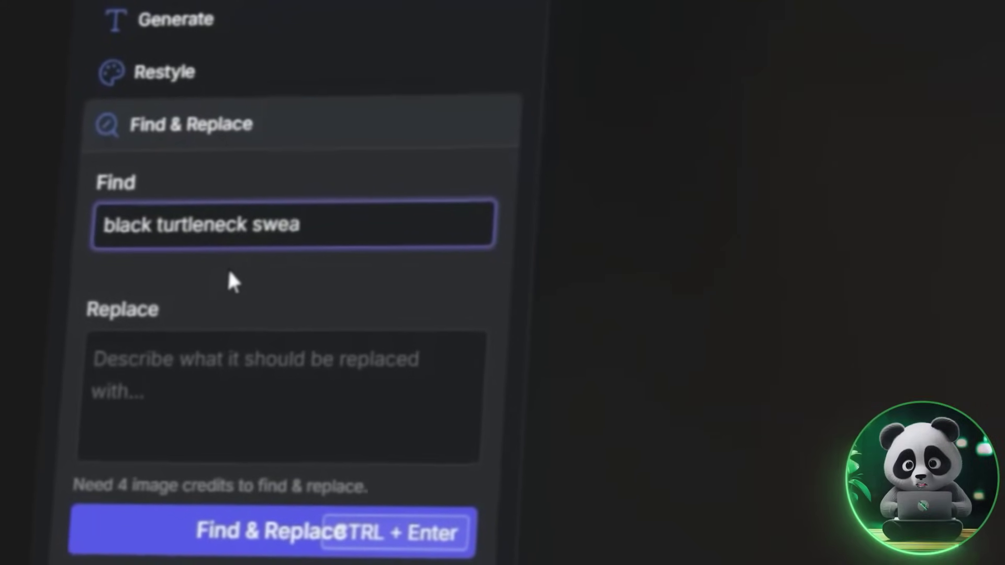
pyautogui.write('ter')
pyautogui.click(213, 377)
pyautogui.write('maroon tu')
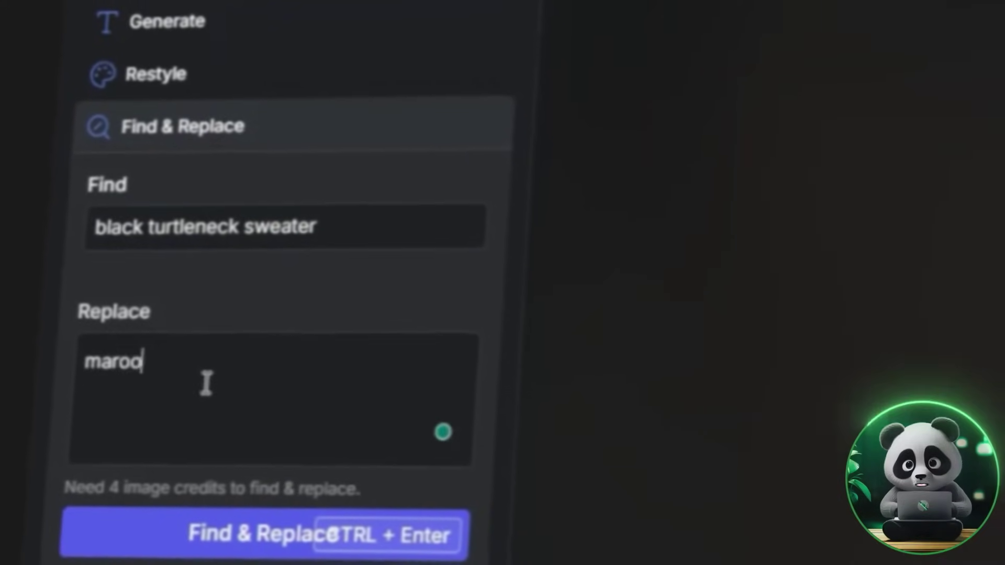
pyautogui.write('rtleneck sweater')
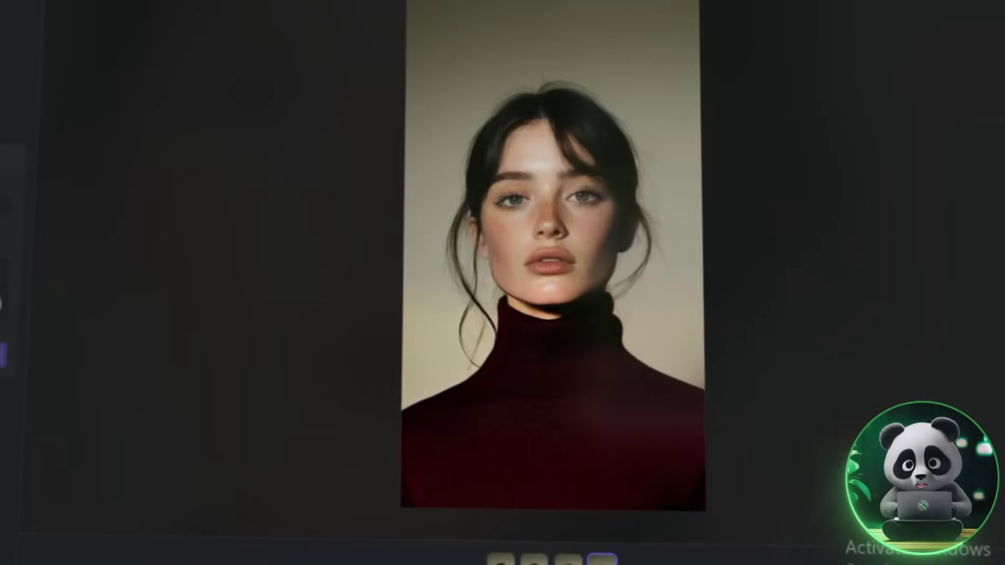
# Mask the woman's lips and inpaint them with the prompt 'smile'
pyautogui.moveTo(45, 171)
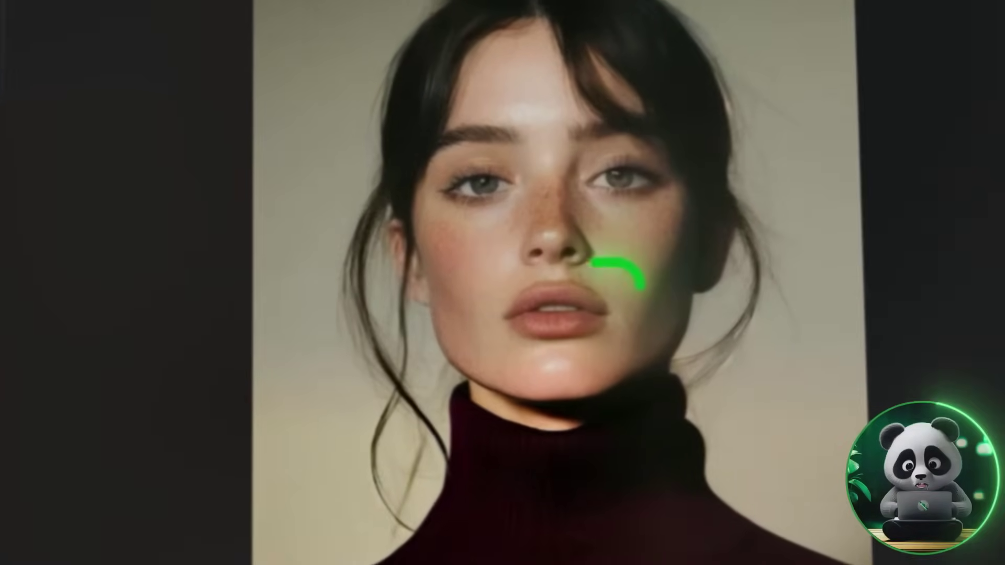
pyautogui.moveTo(526, 369); pyautogui.dragTo(595, 330)
pyautogui.click(157, 281)
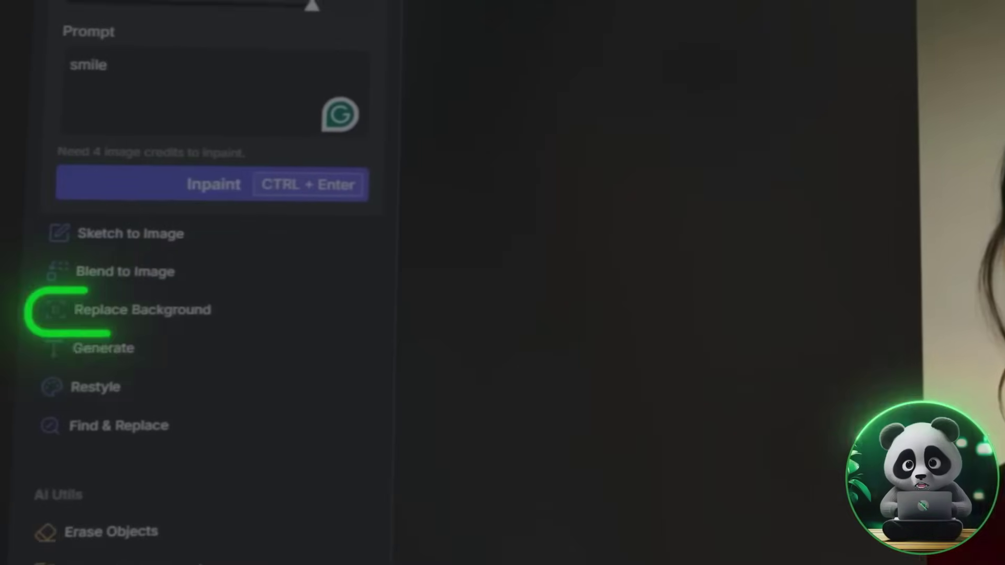
# Replace the beige backdrop using the prompt 'white background' and accept the result
pyautogui.click(137, 313)
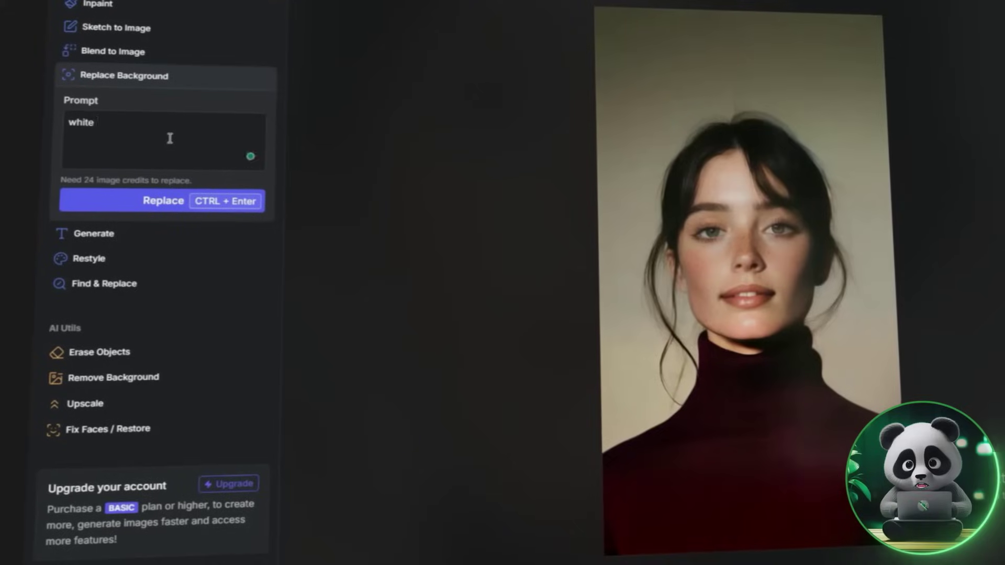
pyautogui.click(168, 202)
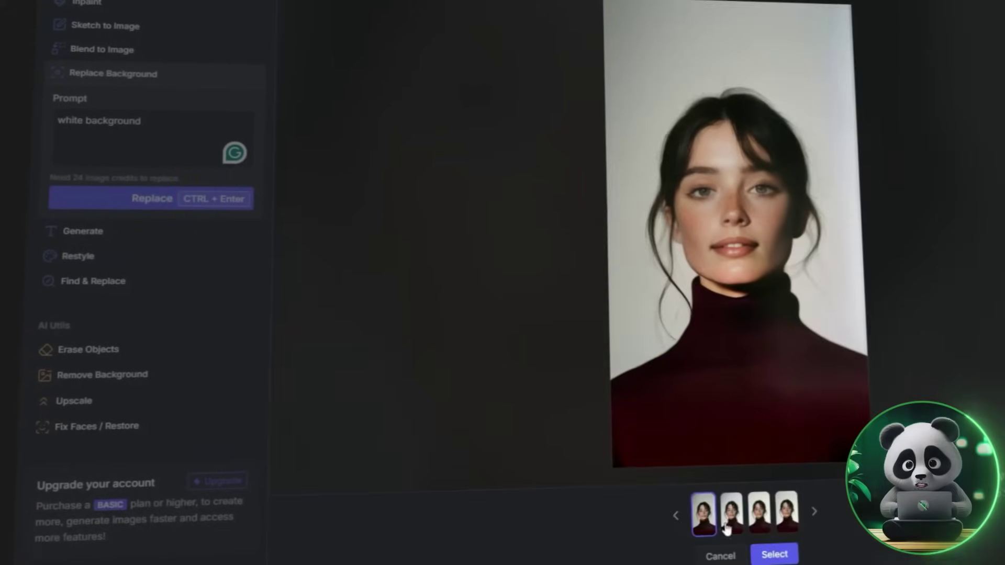
pyautogui.click(85, 349)
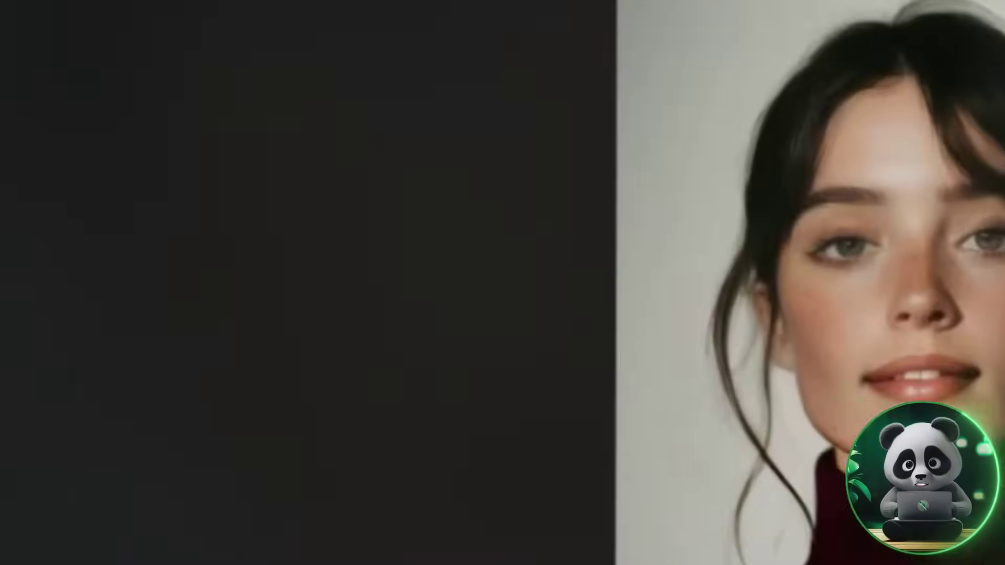
# Erase the loose hair strand beside the neck and export the finished portrait
pyautogui.moveTo(727, 490)
pyautogui.mouseDown()
pyautogui.moveTo(760, 435)
pyautogui.moveTo(781, 337)
pyautogui.mouseUp()
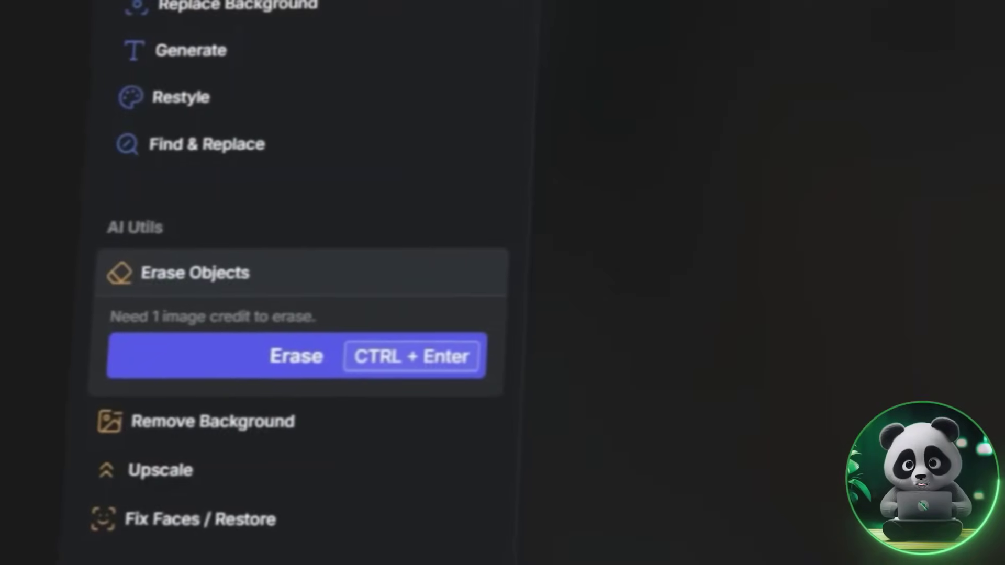
pyautogui.click(295, 347)
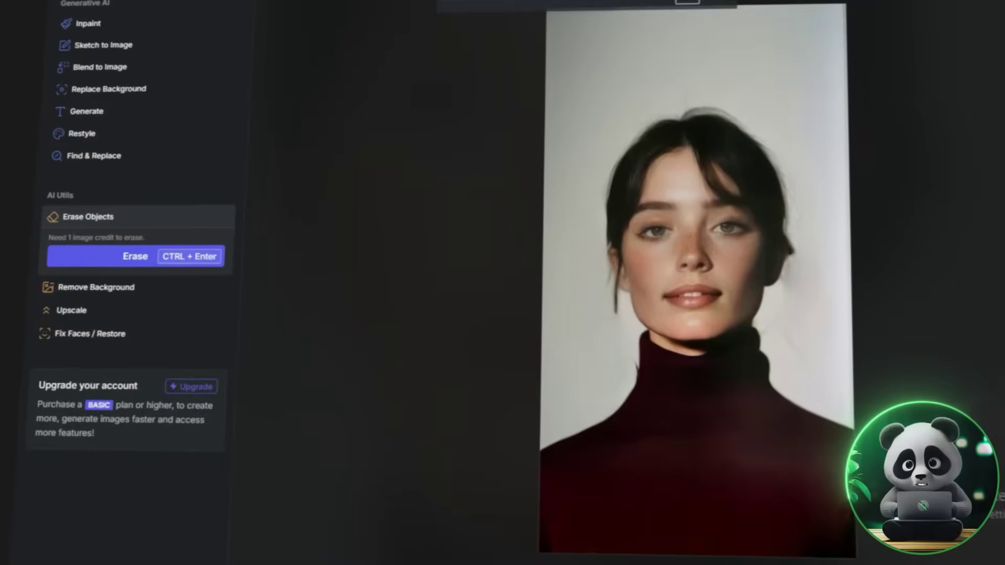
pyautogui.click(819, 35)
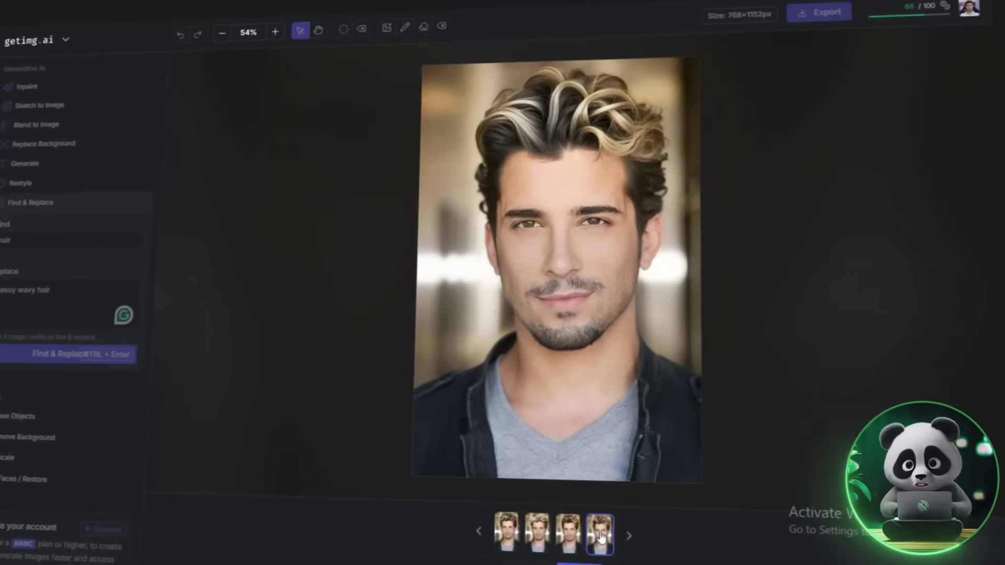
# Scroll up to view the man's portrait edited with 'messy wavy hair'
pyautogui.scroll(2, 823, 220)
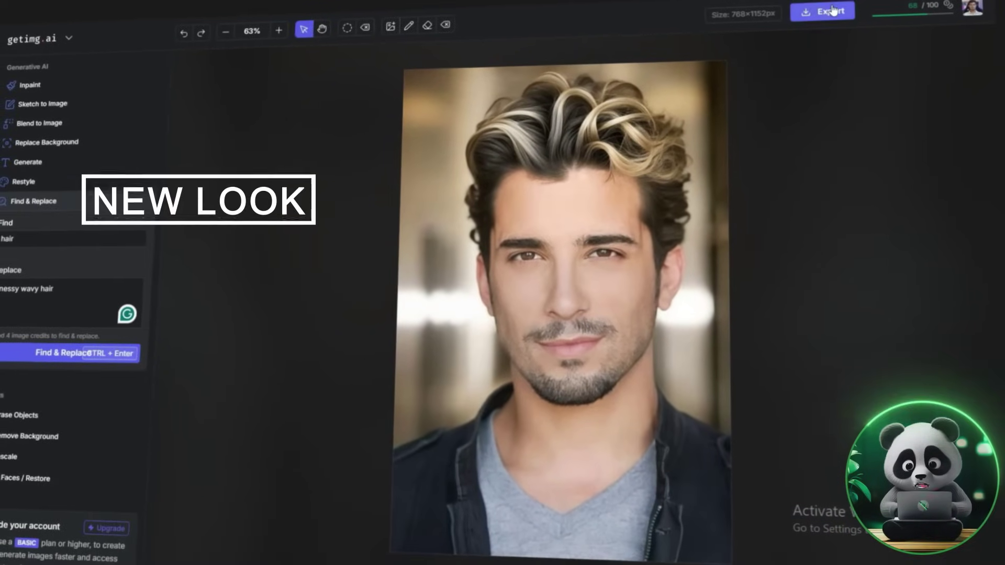